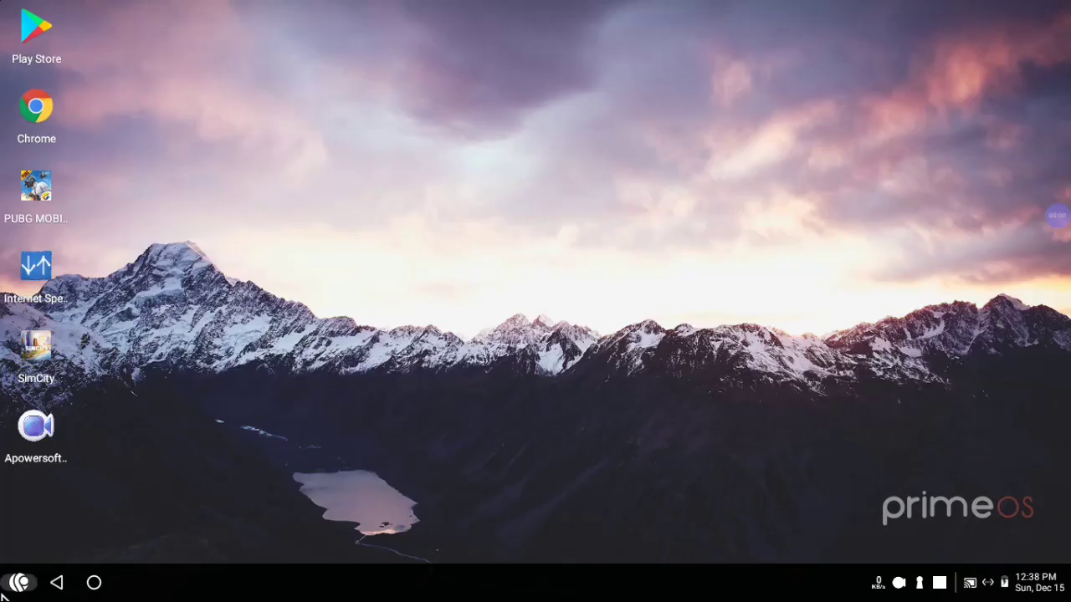
# Step: Launch the system Settings app and go to the PrimeOS Settings page
pyautogui.click(12, 583)
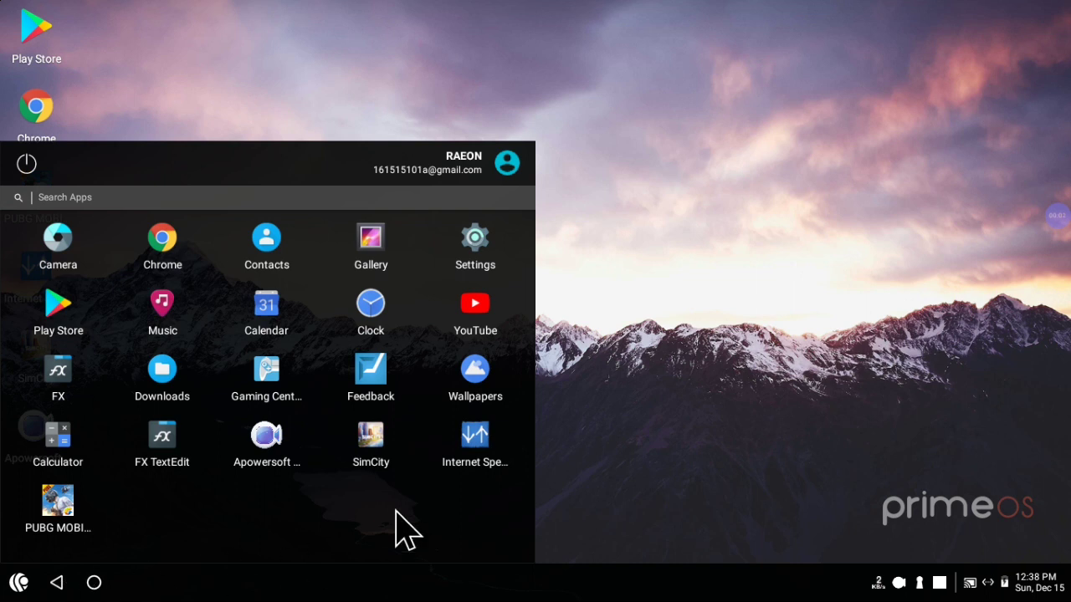
pyautogui.click(460, 247)
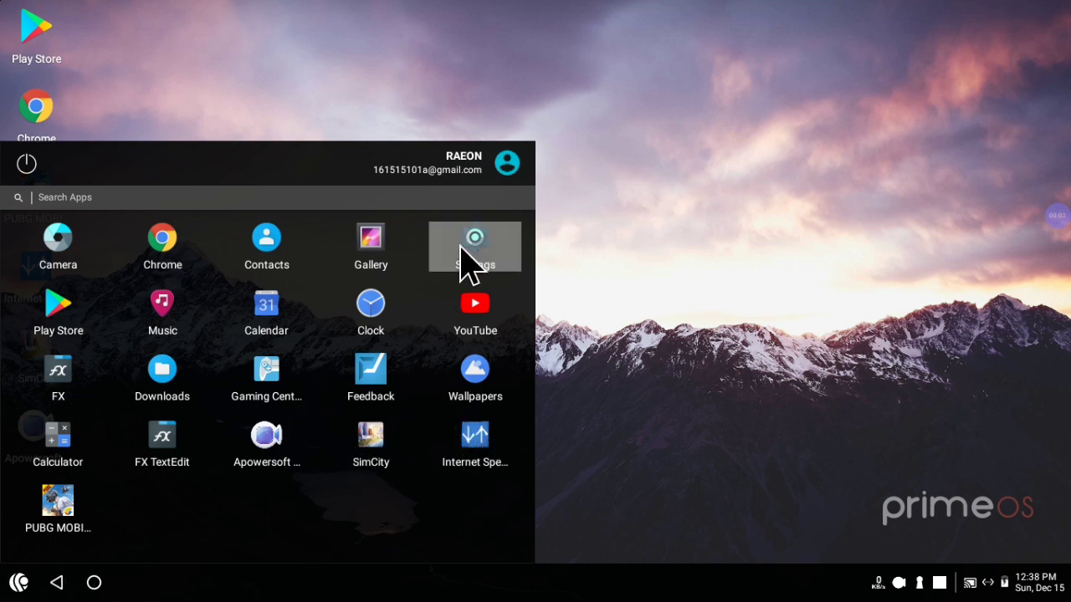
pyautogui.scroll(-5, 418, 401)
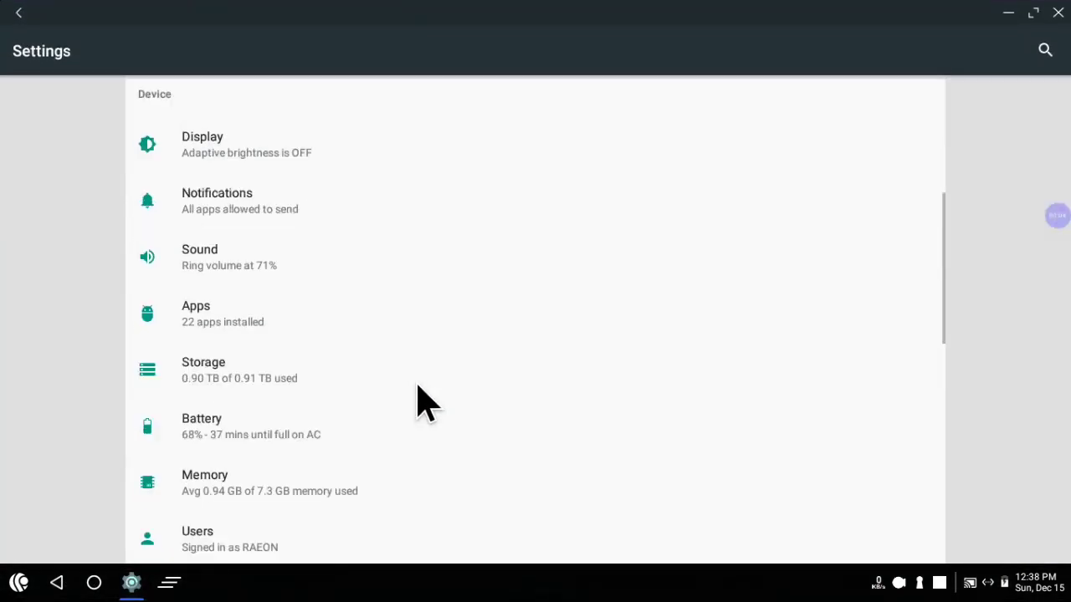
pyautogui.scroll(-10, 423, 398)
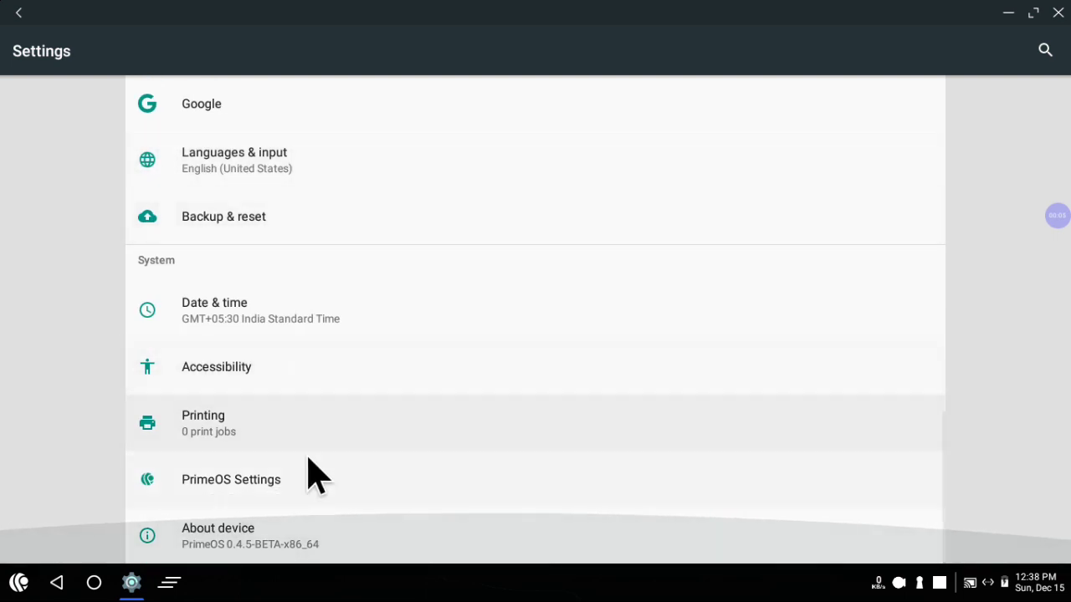
pyautogui.click(310, 468)
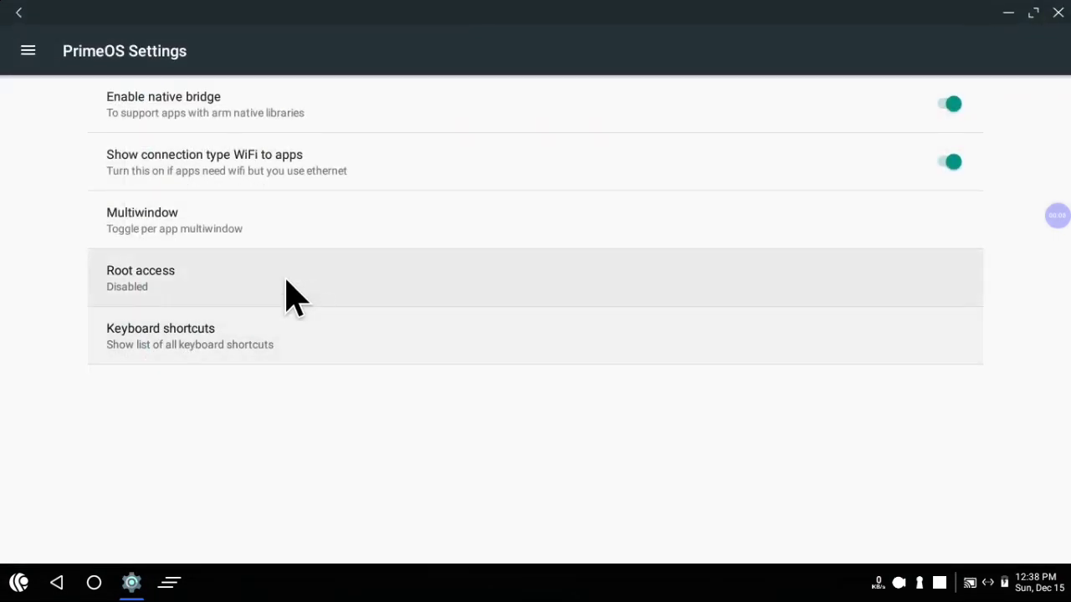
# Step: Set Root access to Apps only and confirm the warning
pyautogui.click(262, 252)
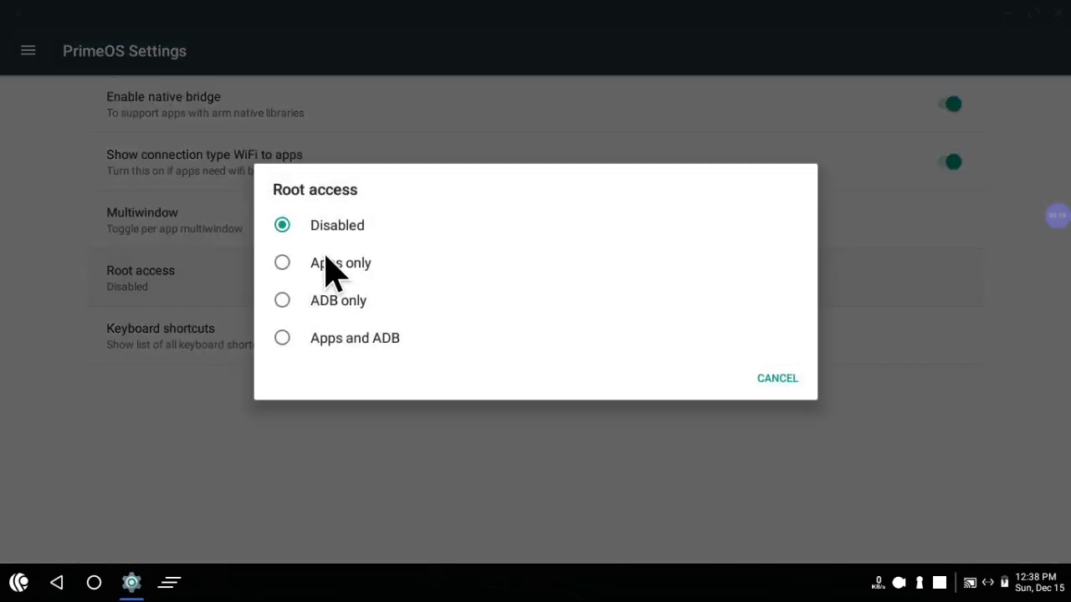
pyautogui.click(328, 267)
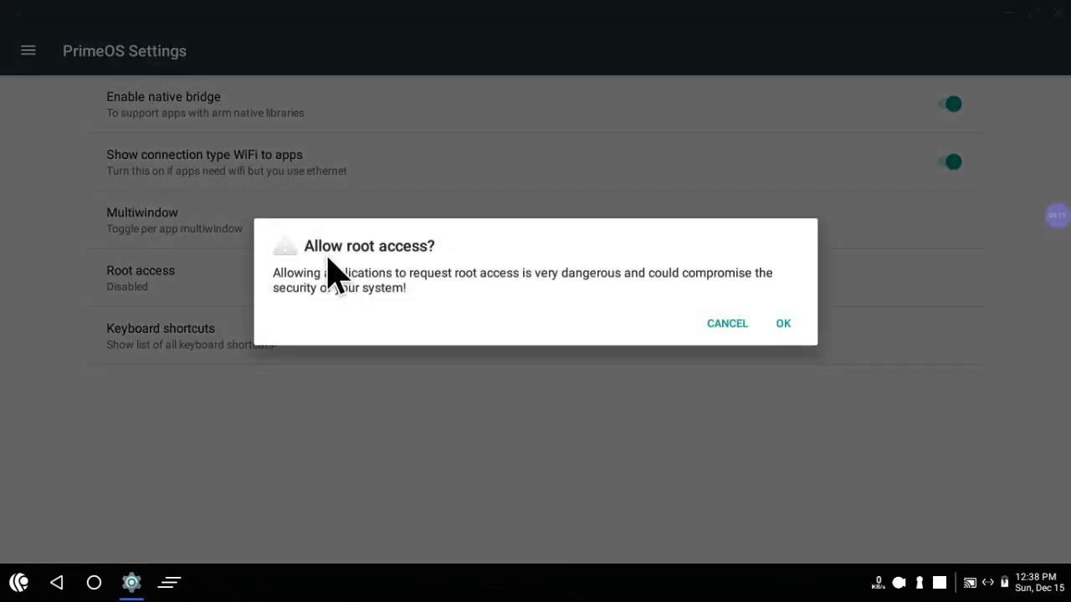
pyautogui.click(768, 322)
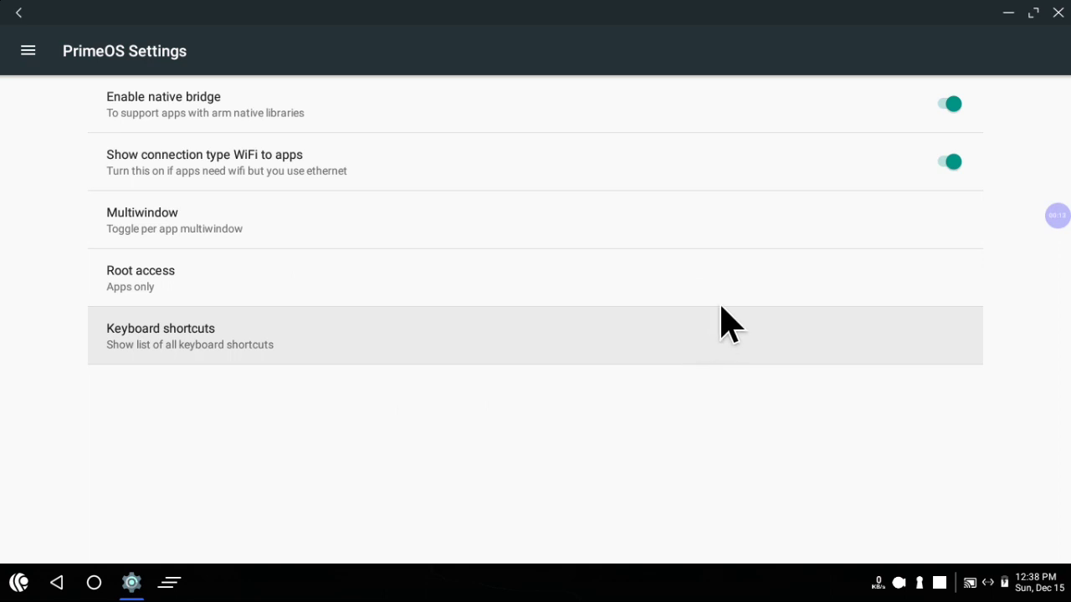
# Step: Close Settings and launch FX File Explorer from the app list
pyautogui.click(1058, 13)
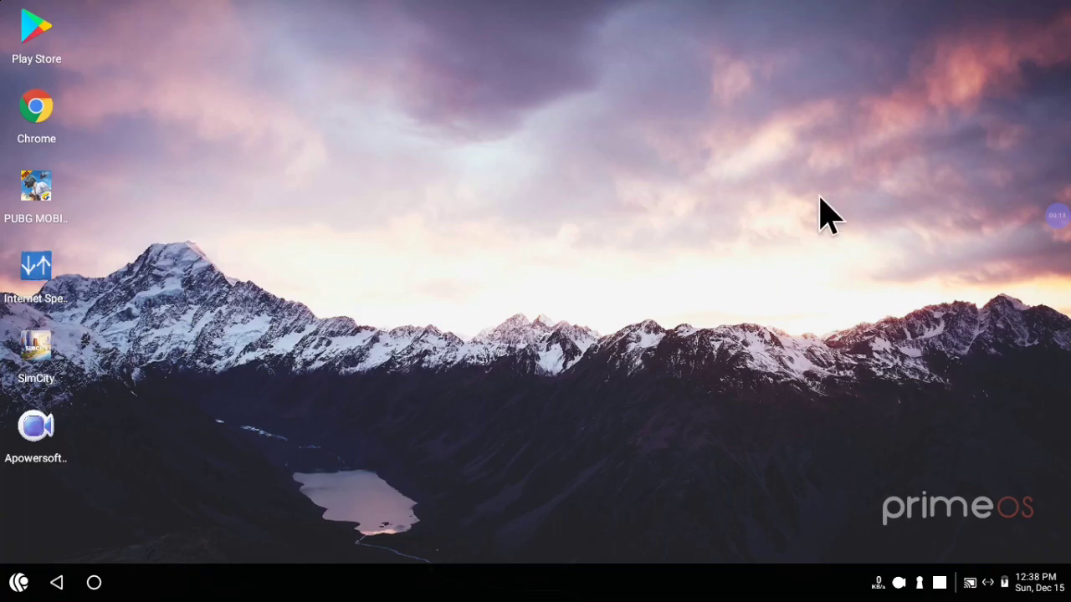
pyautogui.click(18, 583)
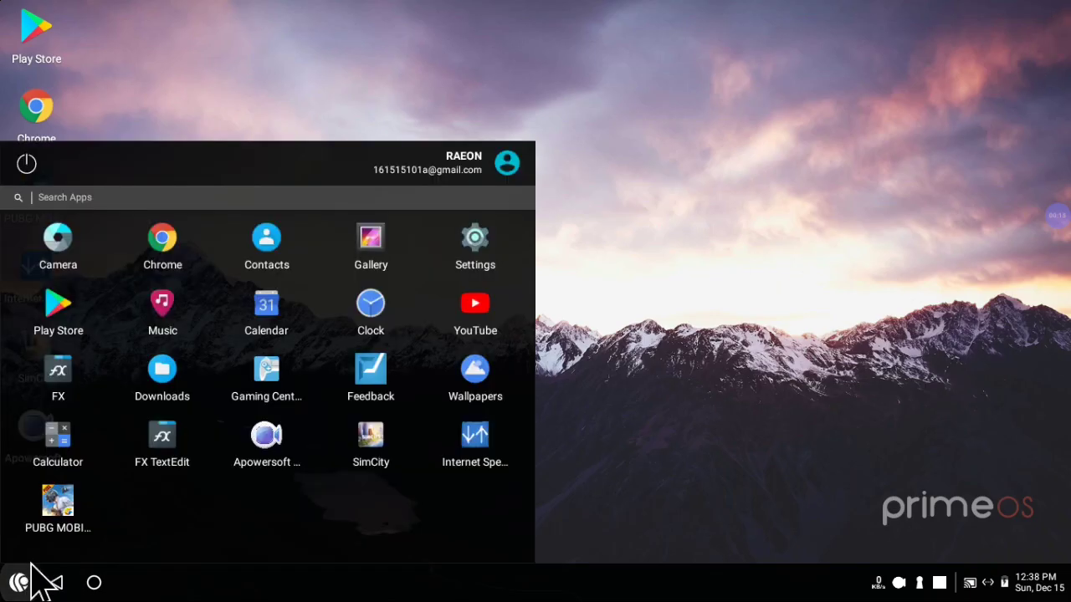
pyautogui.click(58, 376)
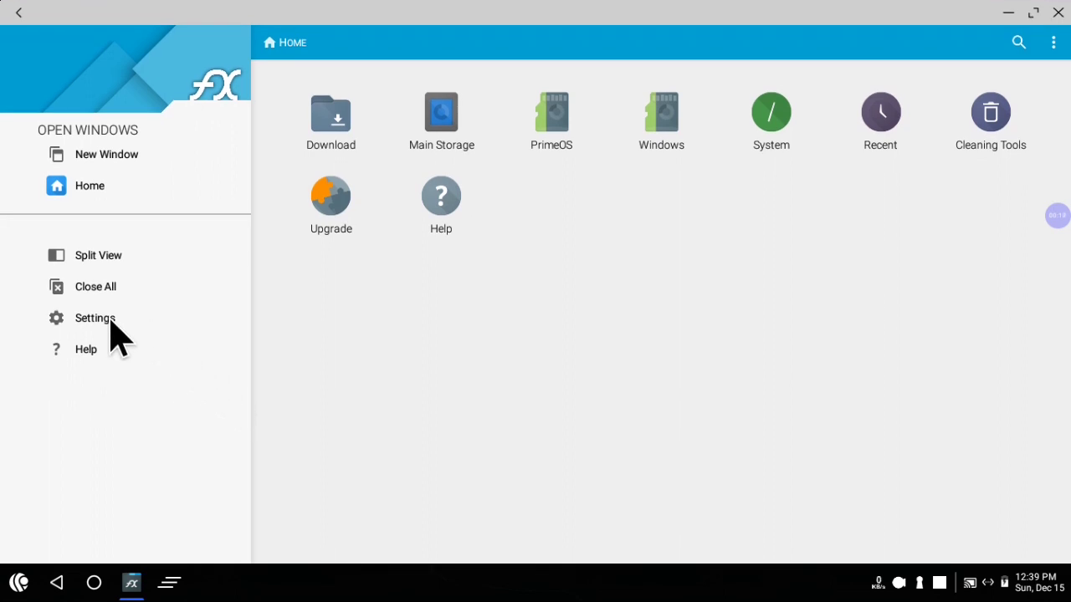
# Step: Enable root access in FX's Developer/Root settings, accepting the risk, and return home
pyautogui.click(115, 321)
pyautogui.scroll(-5, 129, 334)
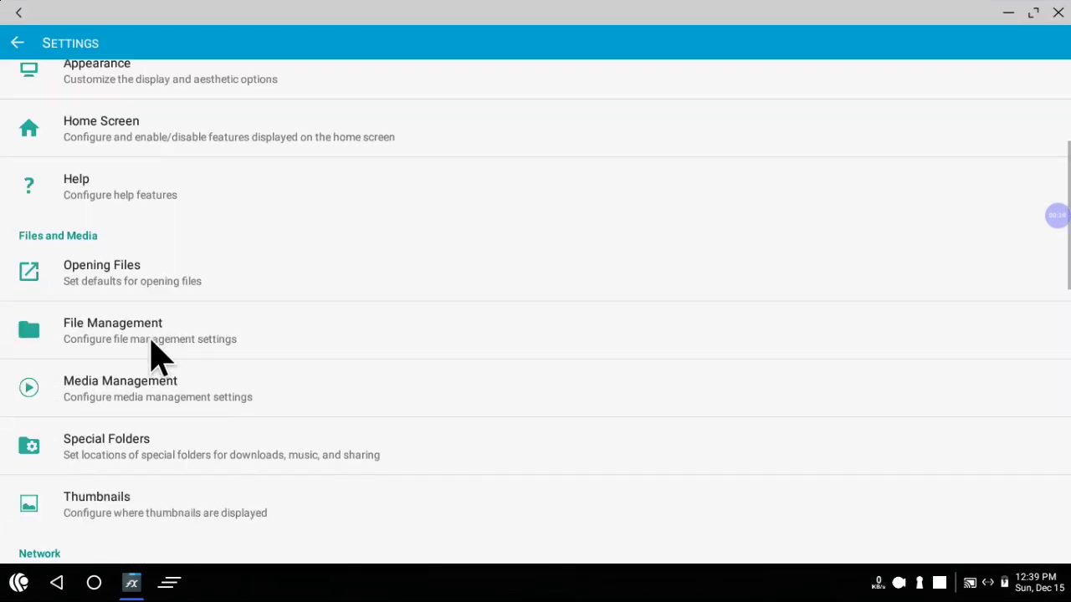
pyautogui.scroll(-4, 155, 361)
pyautogui.scroll(-5, 131, 295)
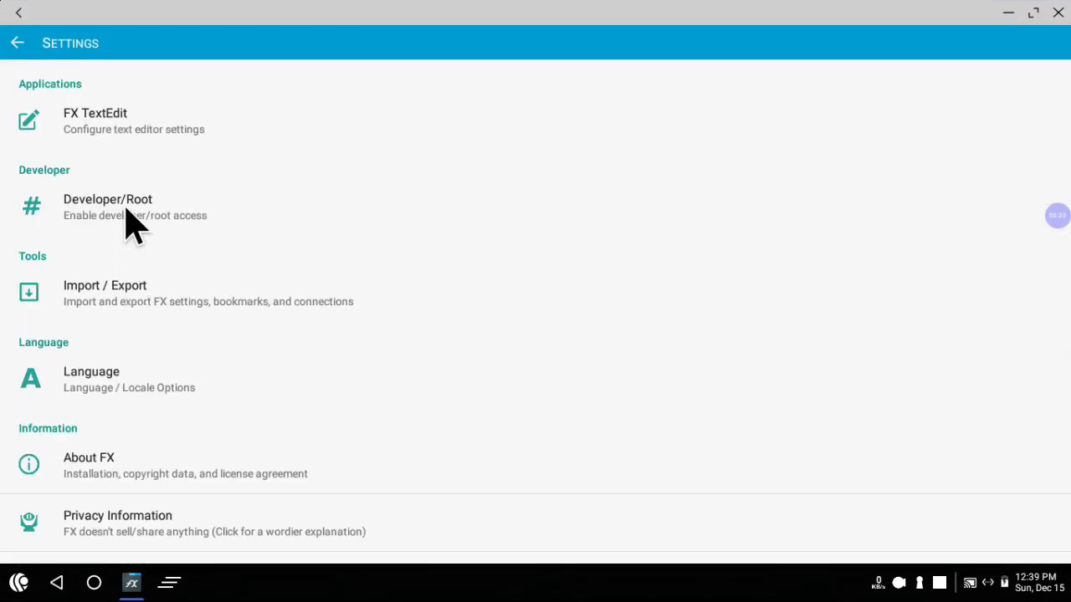
pyautogui.click(71, 209)
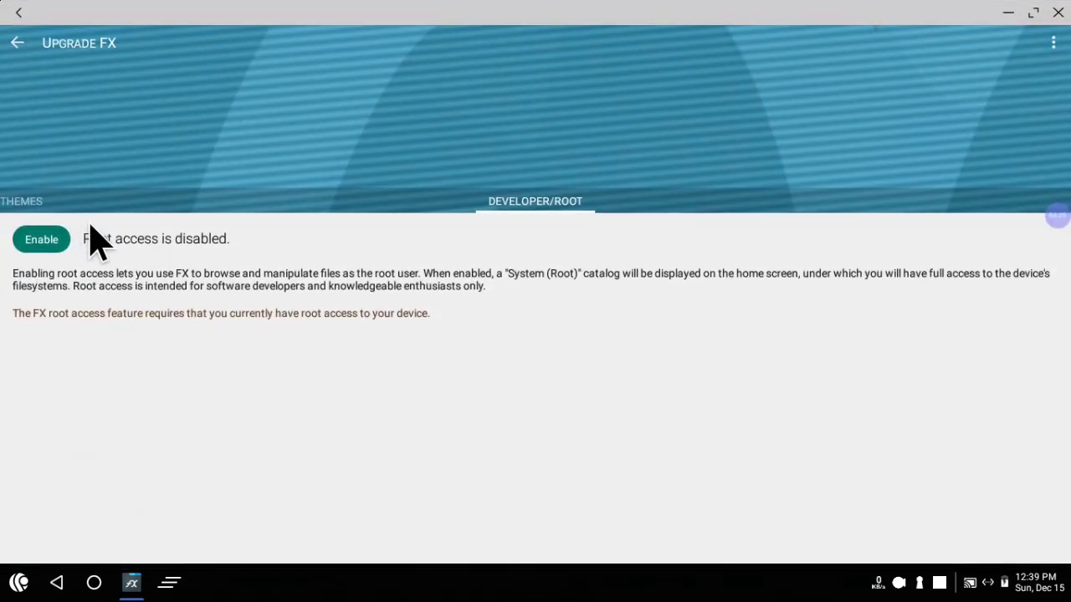
pyautogui.click(48, 241)
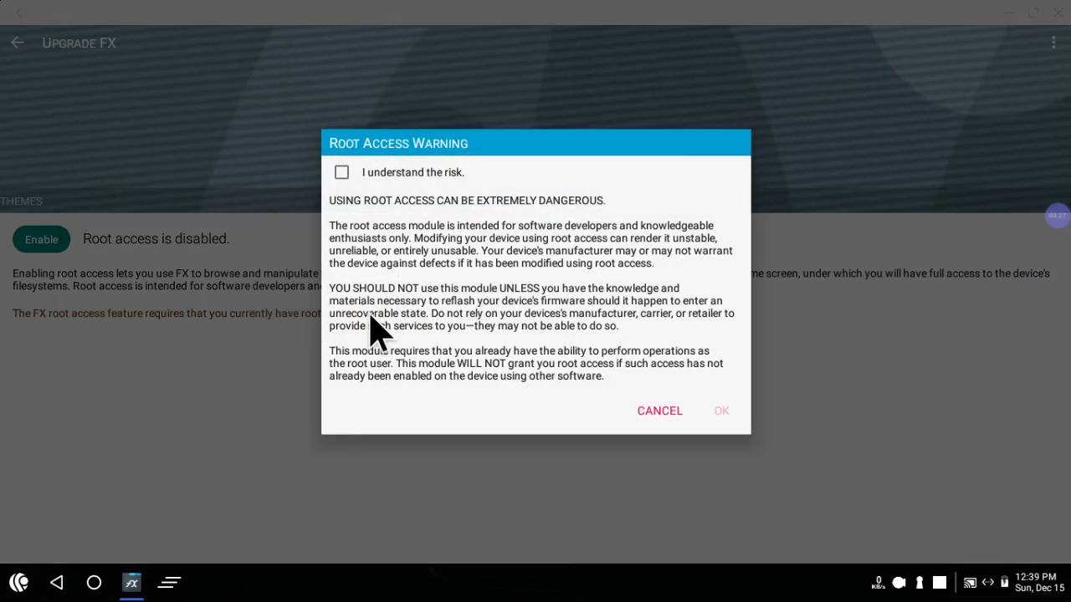
pyautogui.click(358, 181)
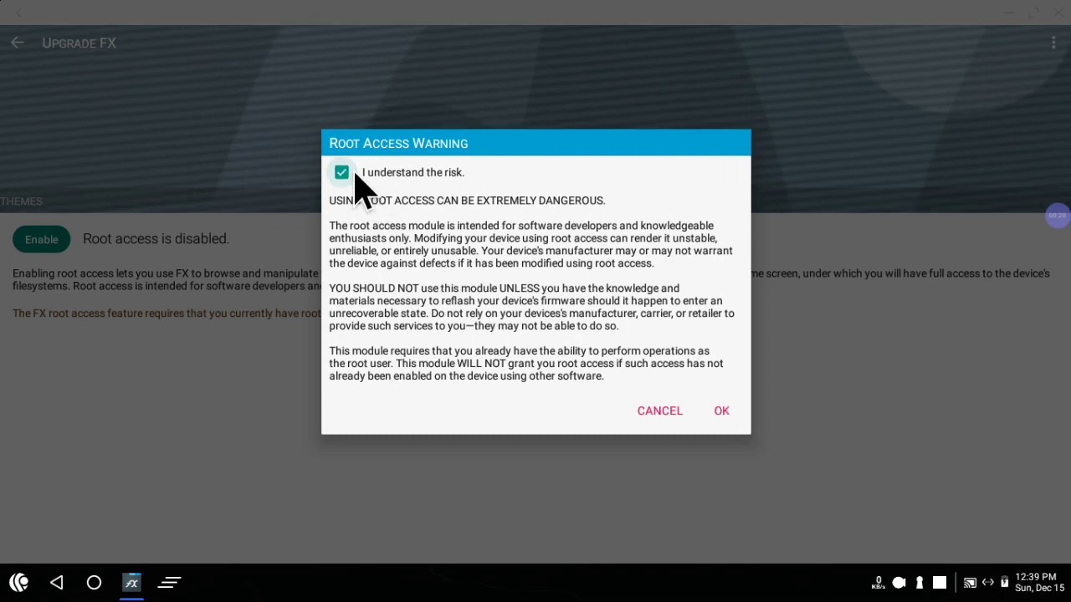
pyautogui.click(721, 414)
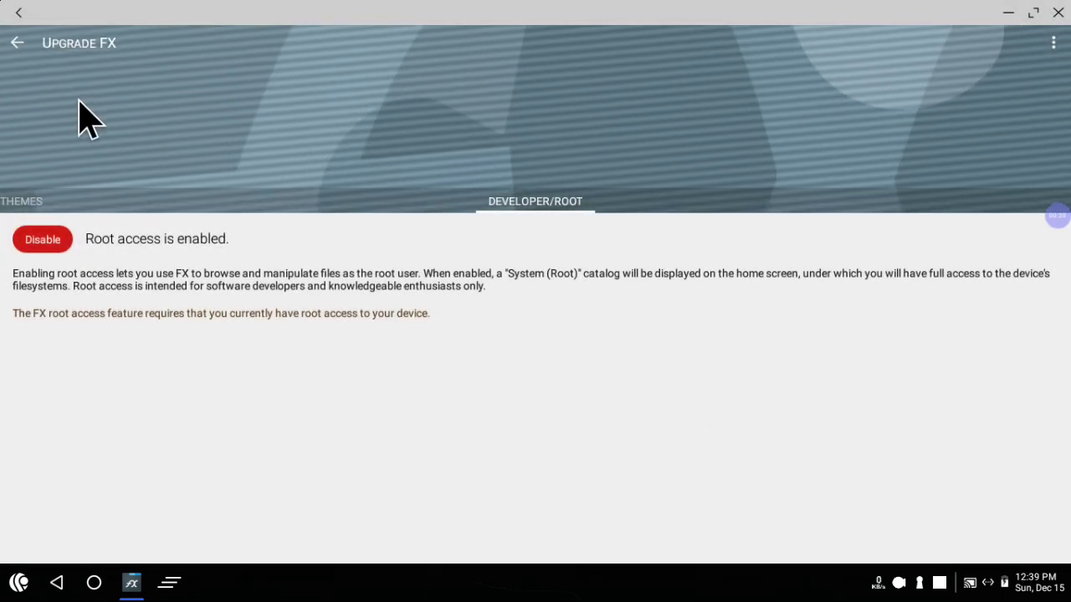
pyautogui.click(17, 44)
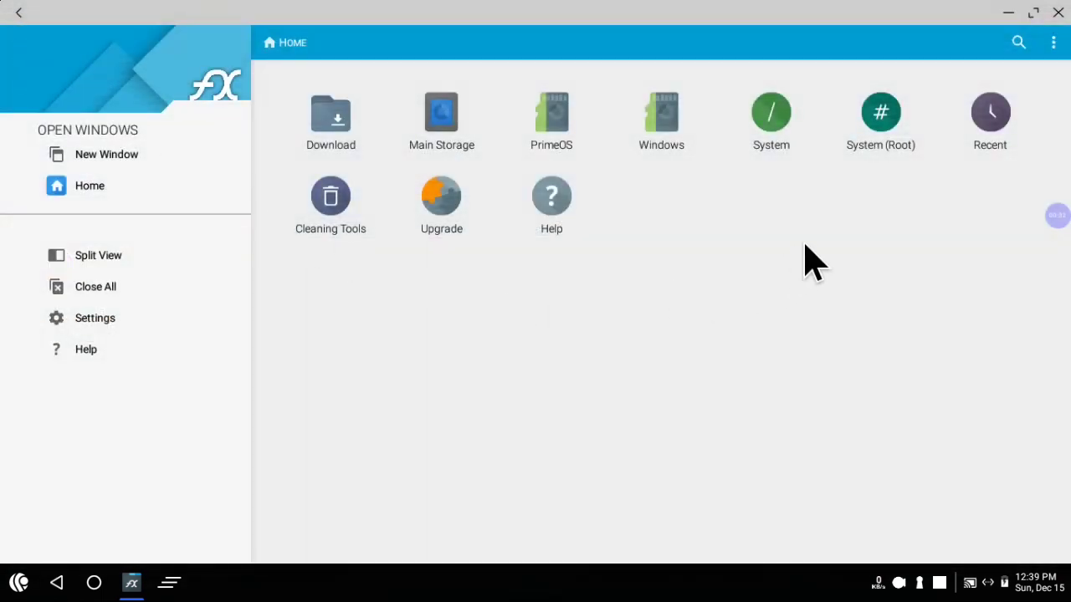
# Step: Open System (Root), authorize root operations, and enter the mnt folder
pyautogui.click(878, 127)
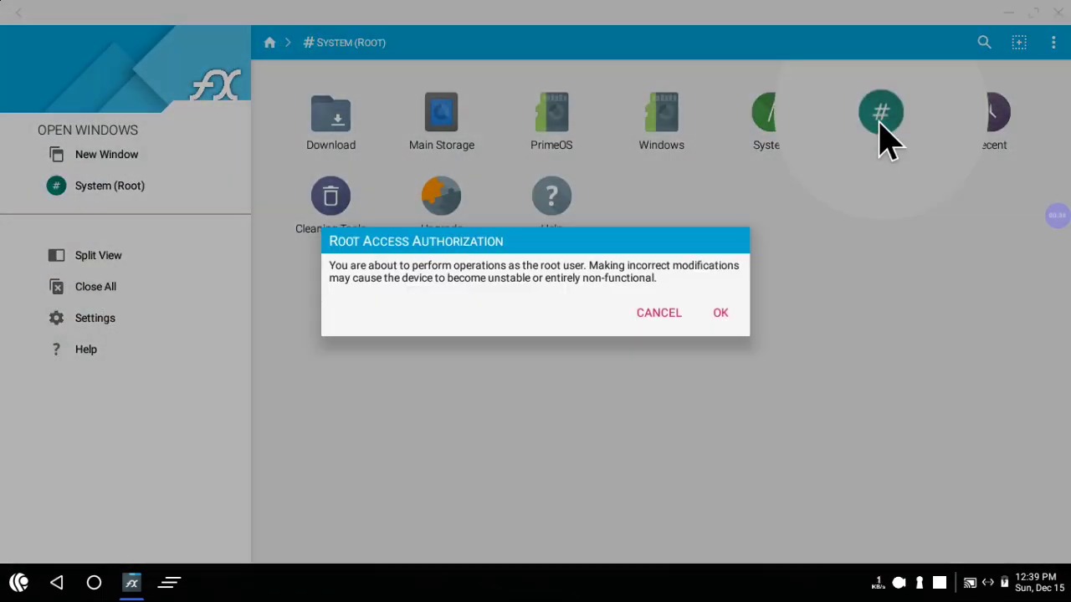
pyautogui.click(720, 313)
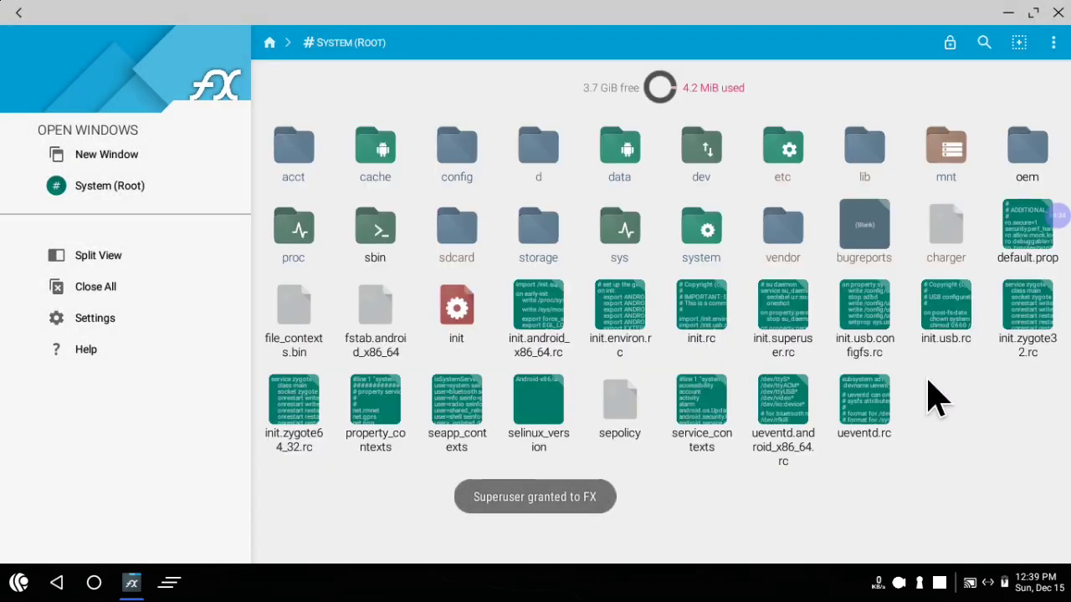
pyautogui.click(950, 159)
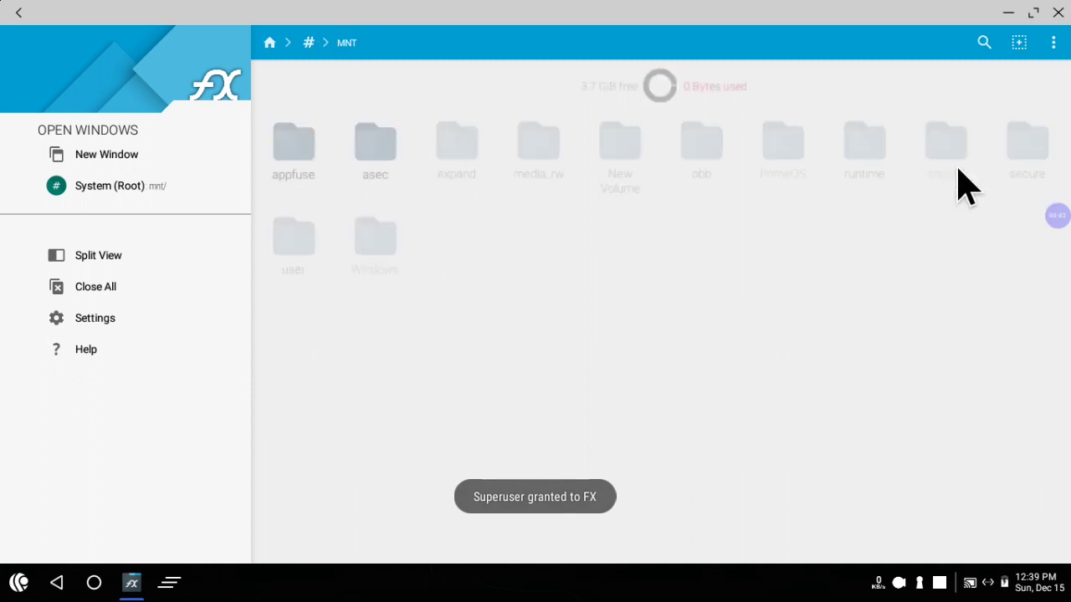
# Step: Create a new folder named sda inside mnt
pyautogui.click(1049, 42)
pyautogui.click(941, 107)
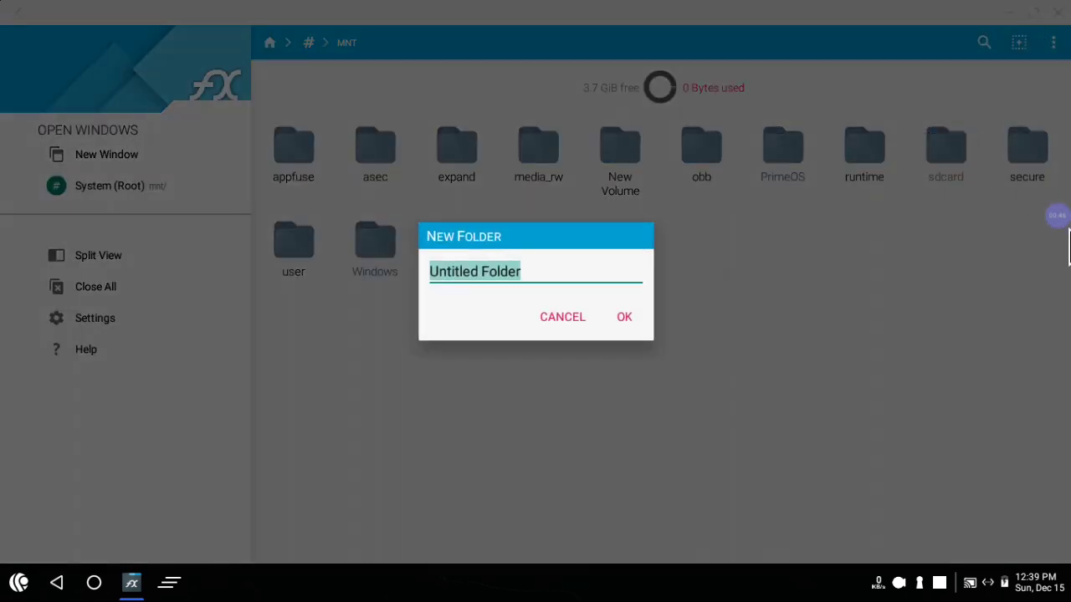
pyautogui.write('sda')
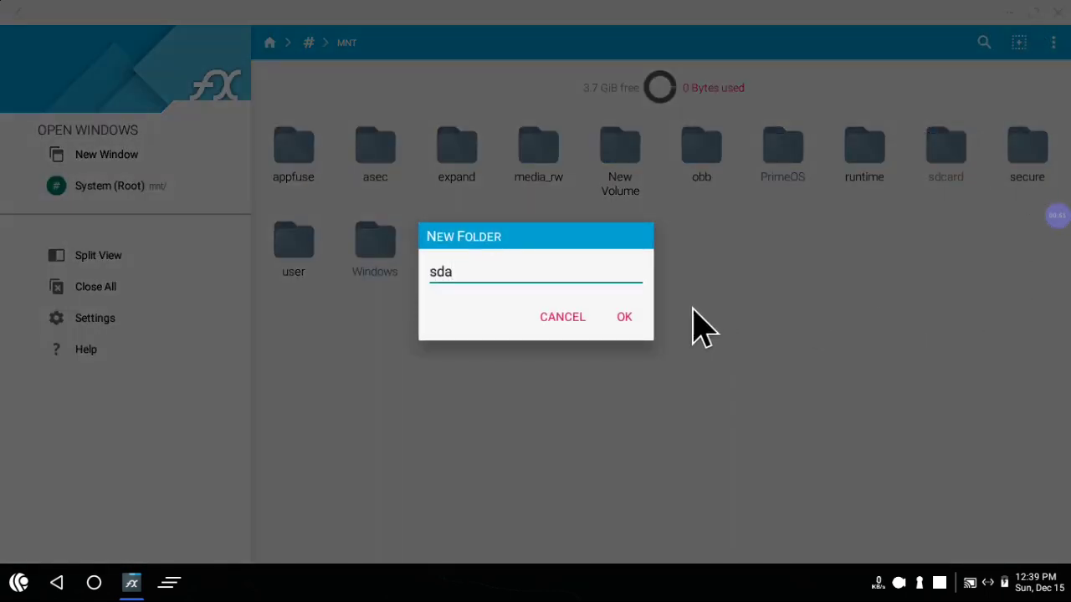
pyautogui.click(623, 318)
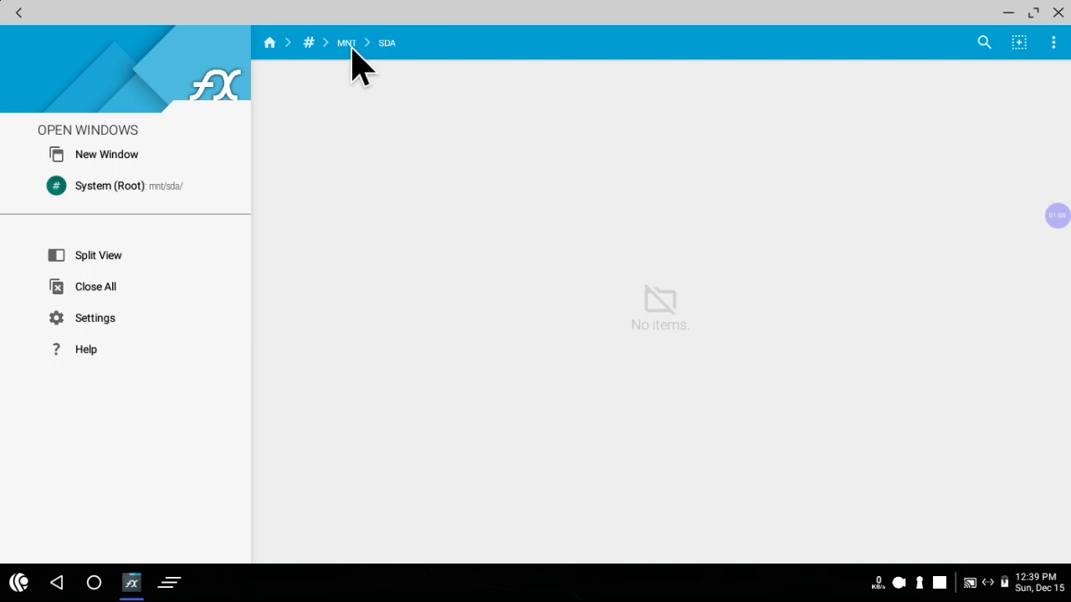
# Step: Browse from the root into /dev/block to view the sda partitions, then return to root
pyautogui.click(309, 43)
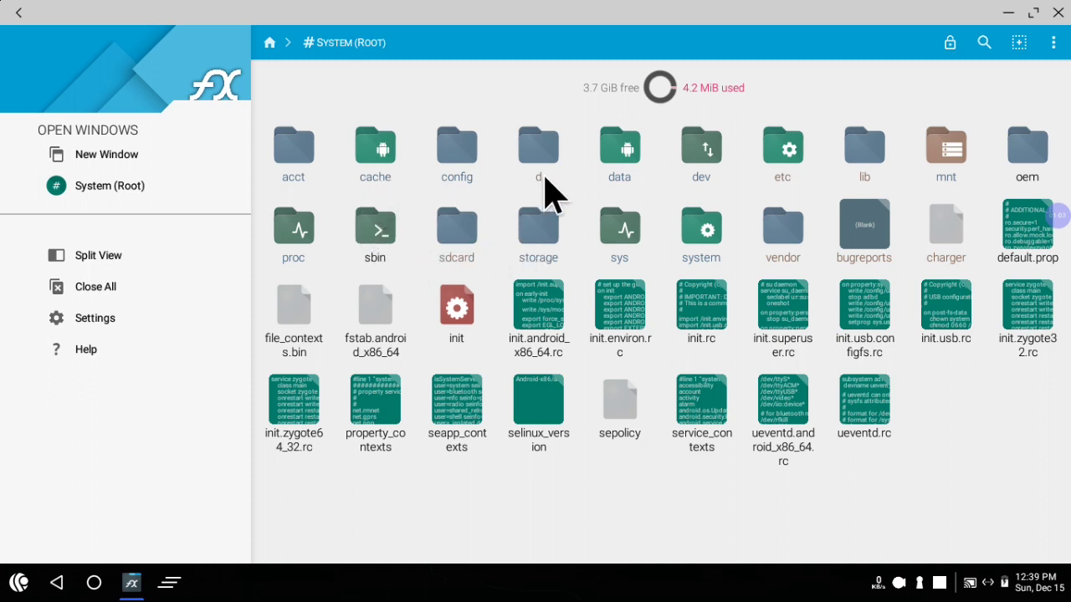
pyautogui.click(707, 186)
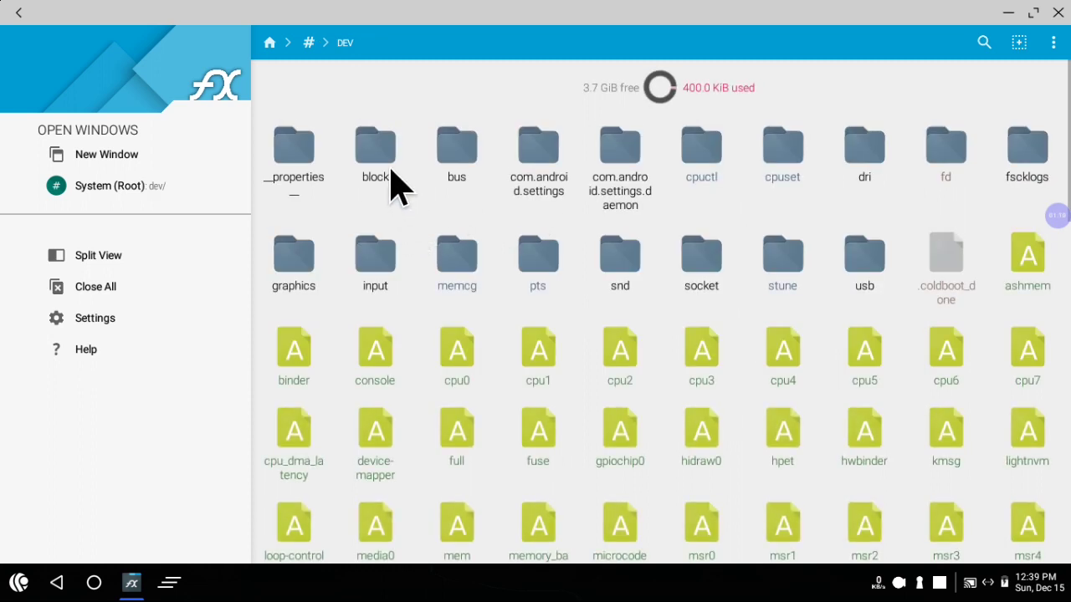
pyautogui.click(384, 167)
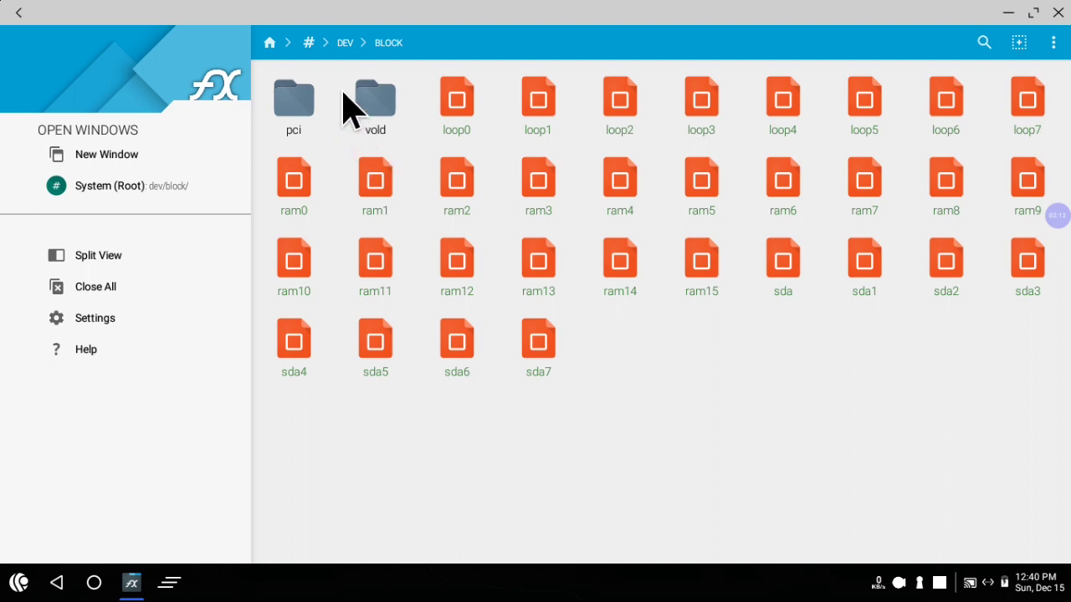
pyautogui.click(312, 41)
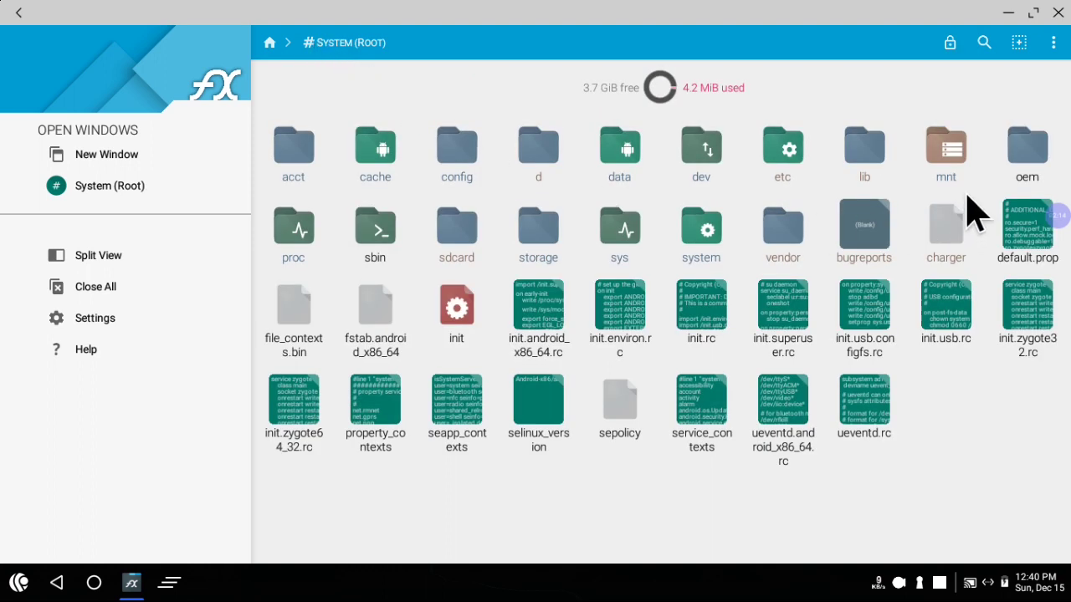
# Step: Navigate into mnt/sda/EFI/Android to list android.cfg and the boot files
pyautogui.click(954, 178)
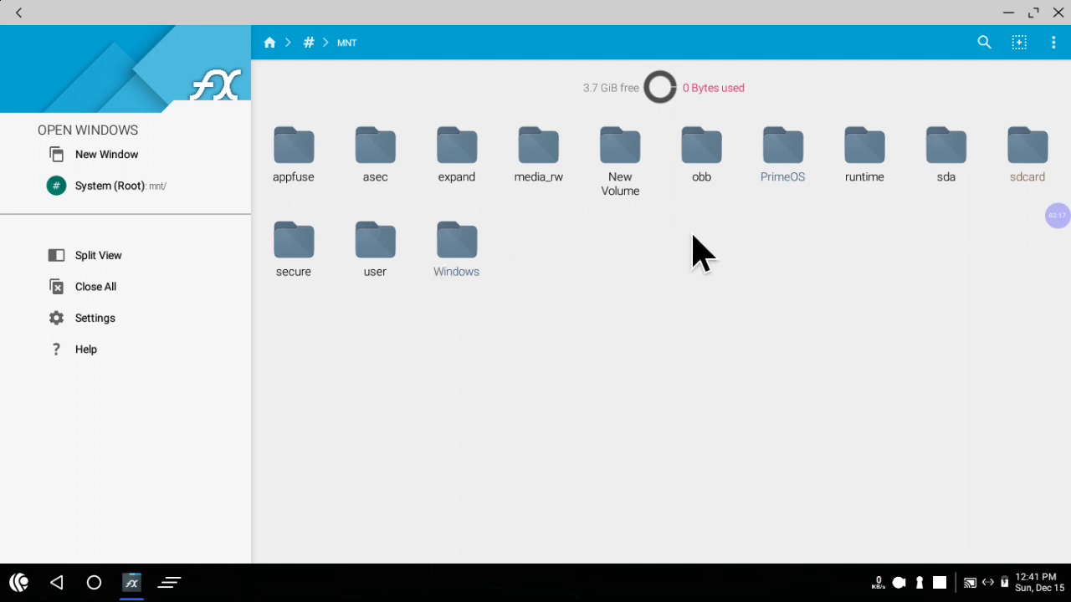
pyautogui.click(949, 159)
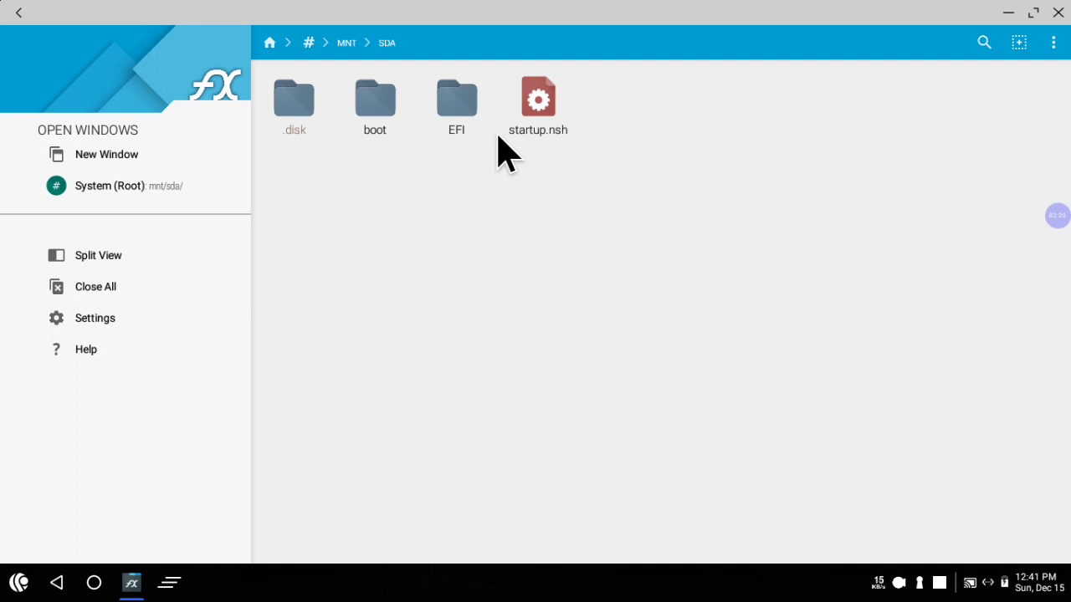
pyautogui.click(456, 125)
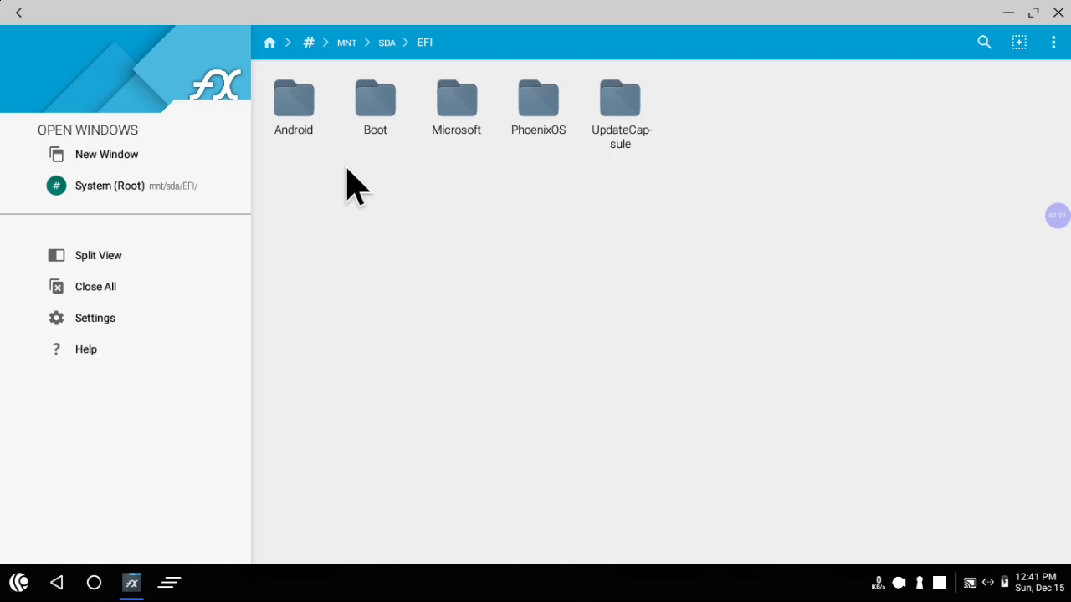
pyautogui.click(299, 132)
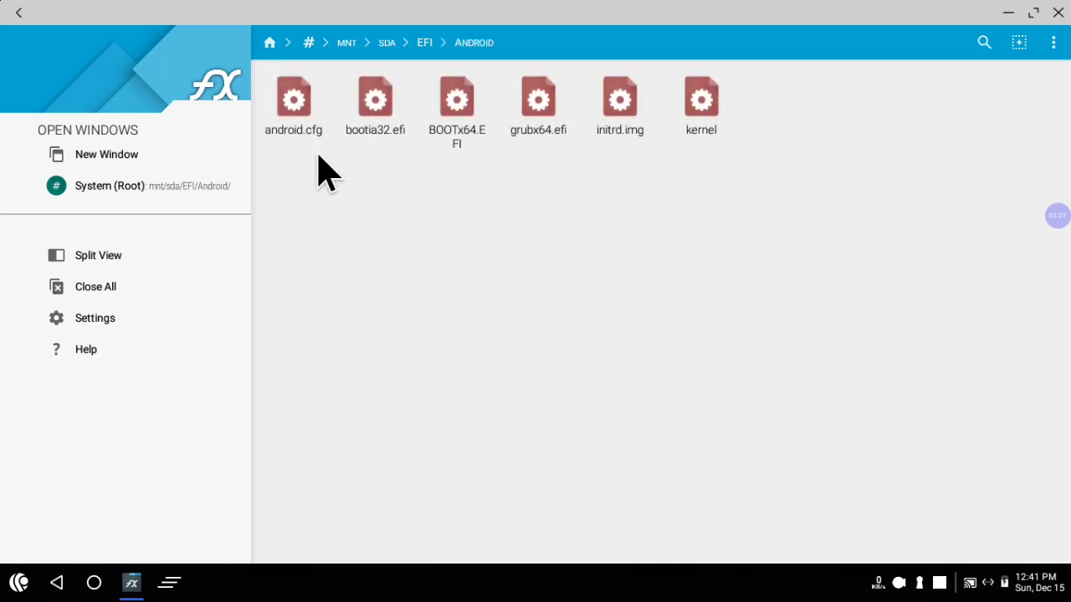
# Step: Open android.cfg as Plain Text in FX's Text Editor
pyautogui.click(296, 132)
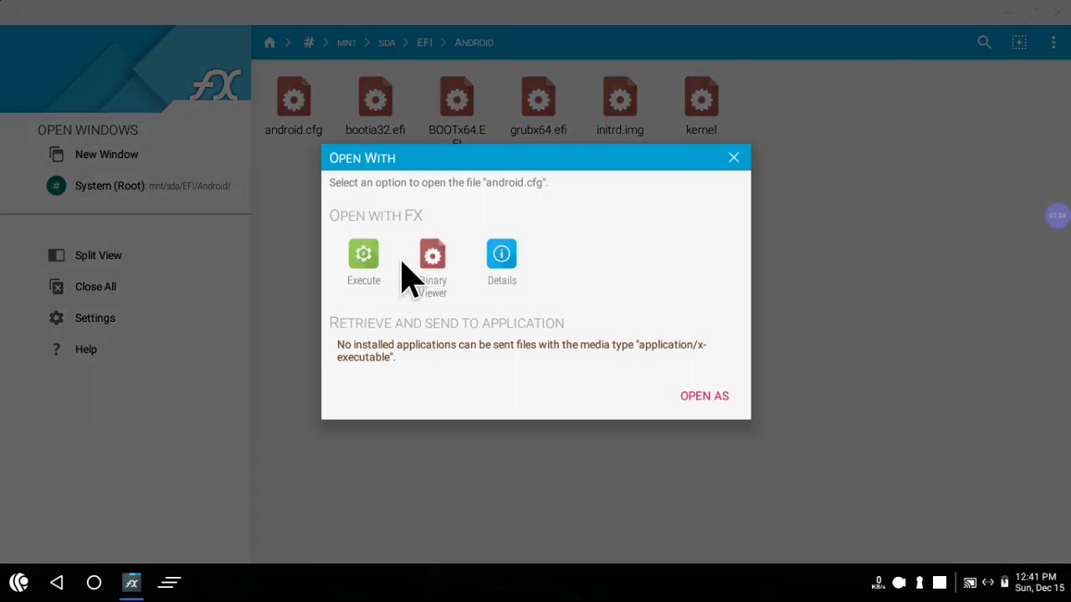
pyautogui.click(704, 392)
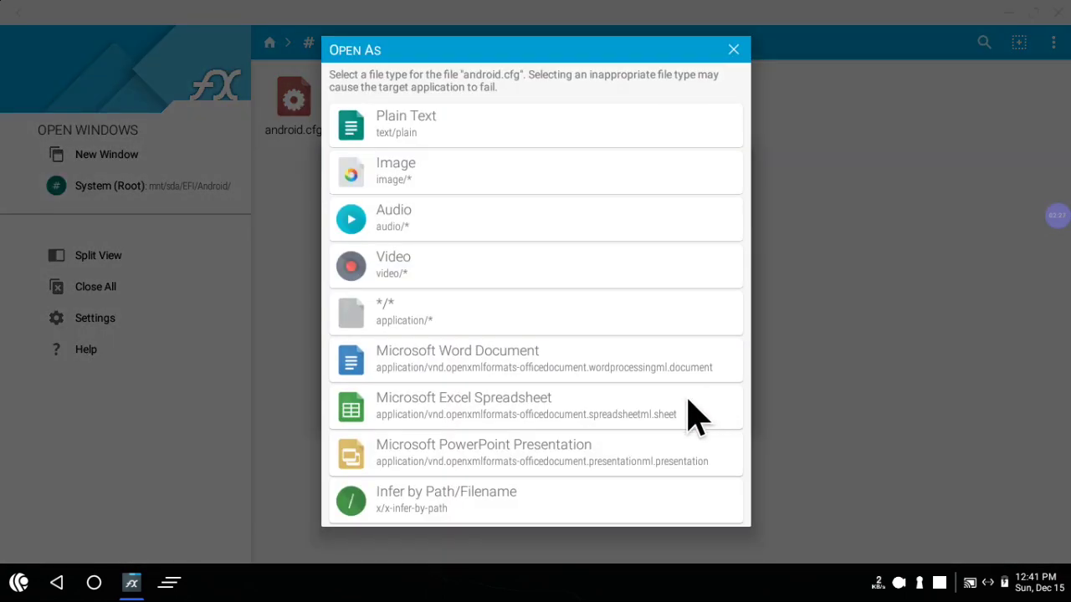
pyautogui.click(437, 134)
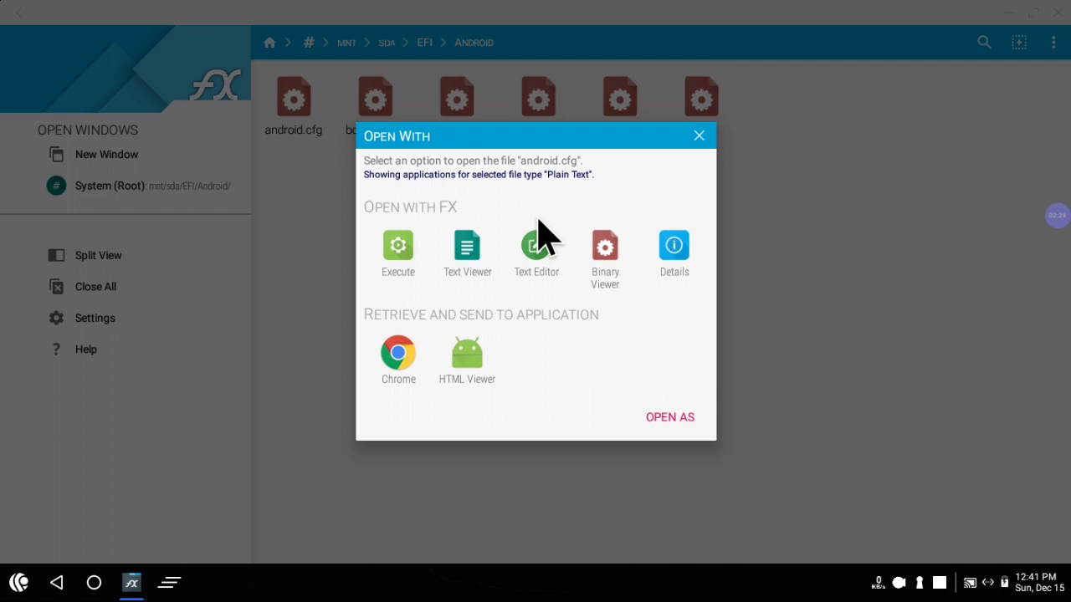
pyautogui.click(534, 270)
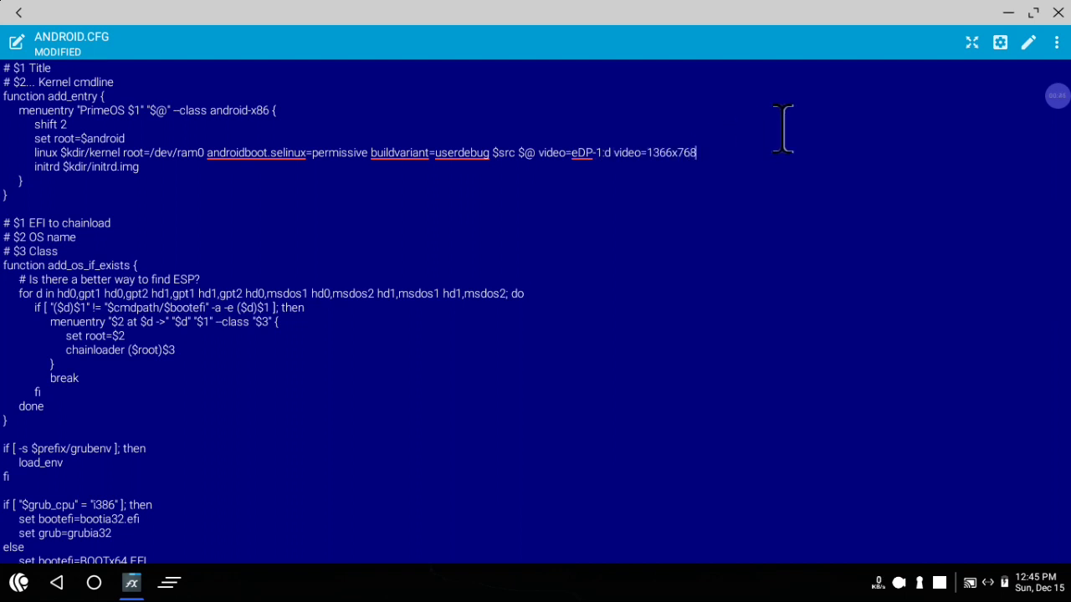
# Step: Save android.cfg with video=eDP-1:d video=1366x768 on the kernel line and close the editor
pyautogui.click(1057, 44)
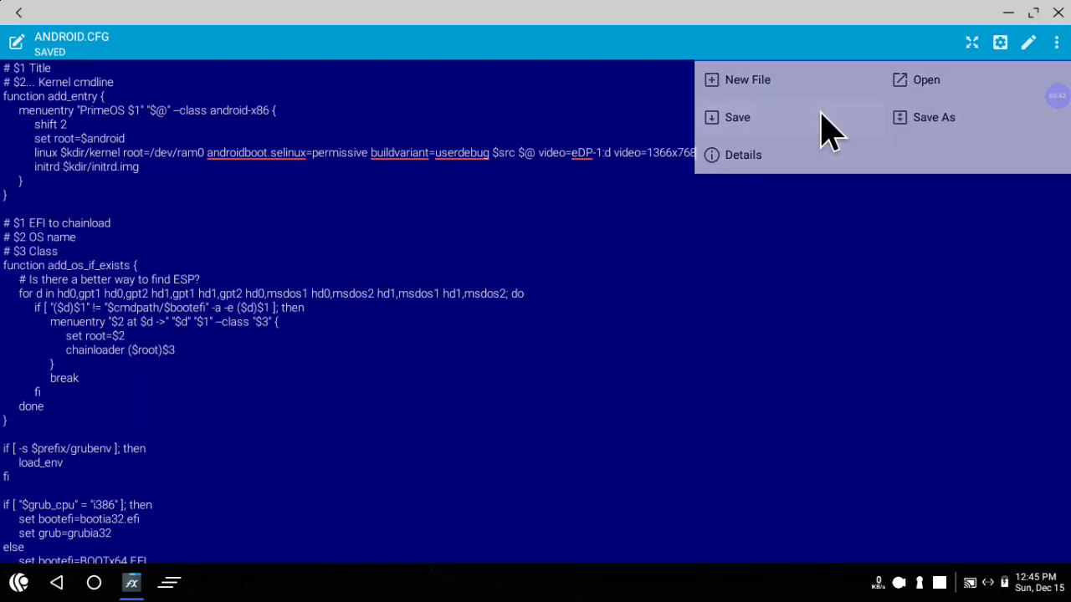
pyautogui.click(824, 124)
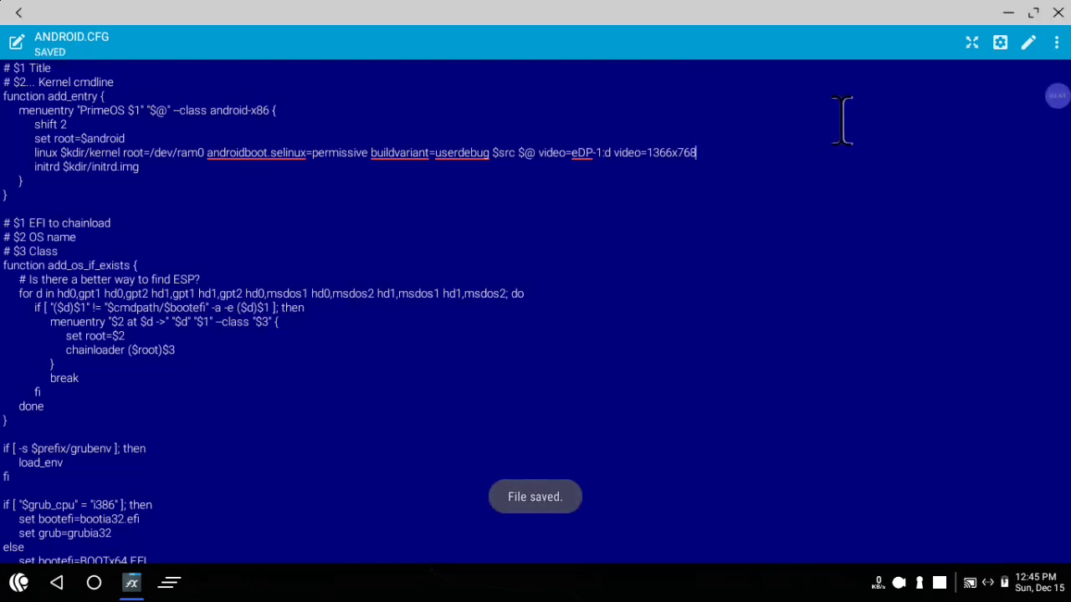
pyautogui.click(1058, 12)
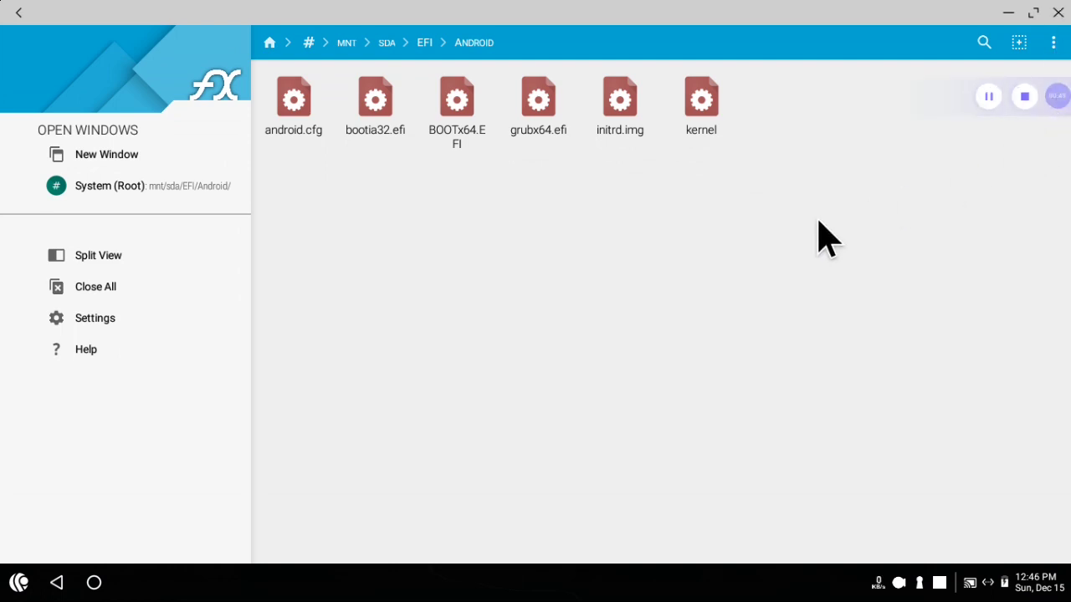
# Step: Open the PrimeOS app drawer from the taskbar start button
pyautogui.click(18, 586)
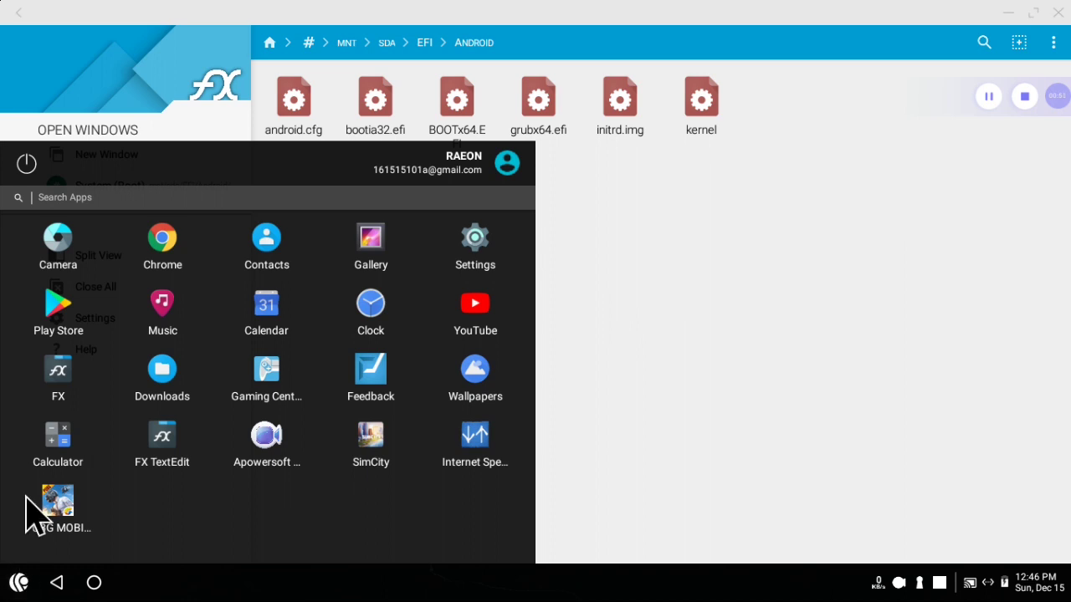